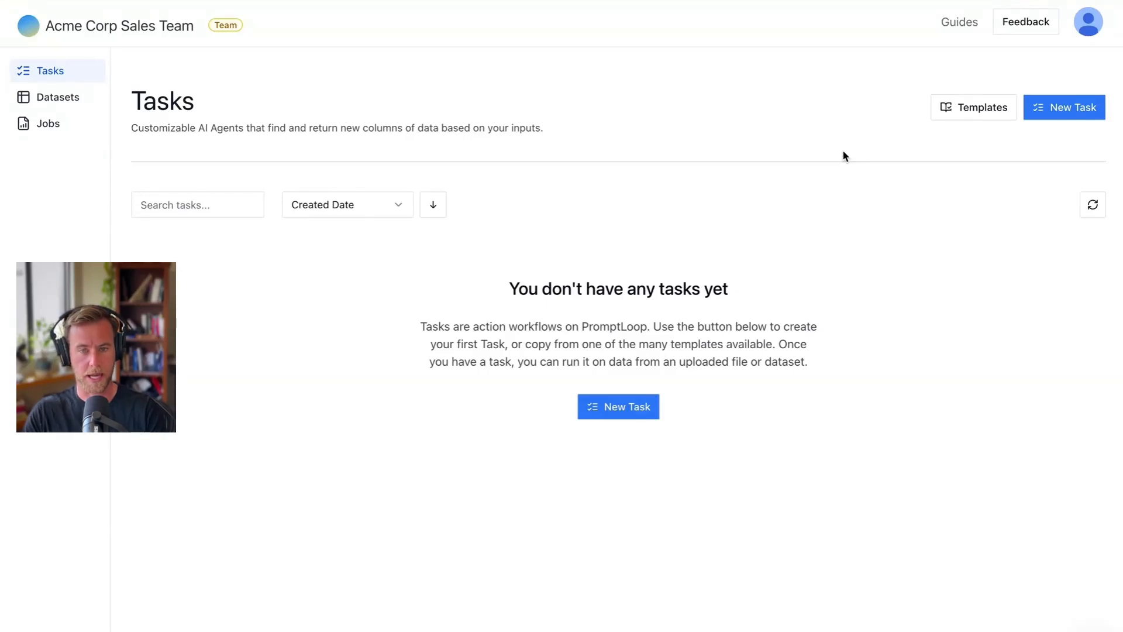
Copy the Small Business Sample dataset into the team's datasets
{"action": "left_click", "coordinate": [28, 103]}
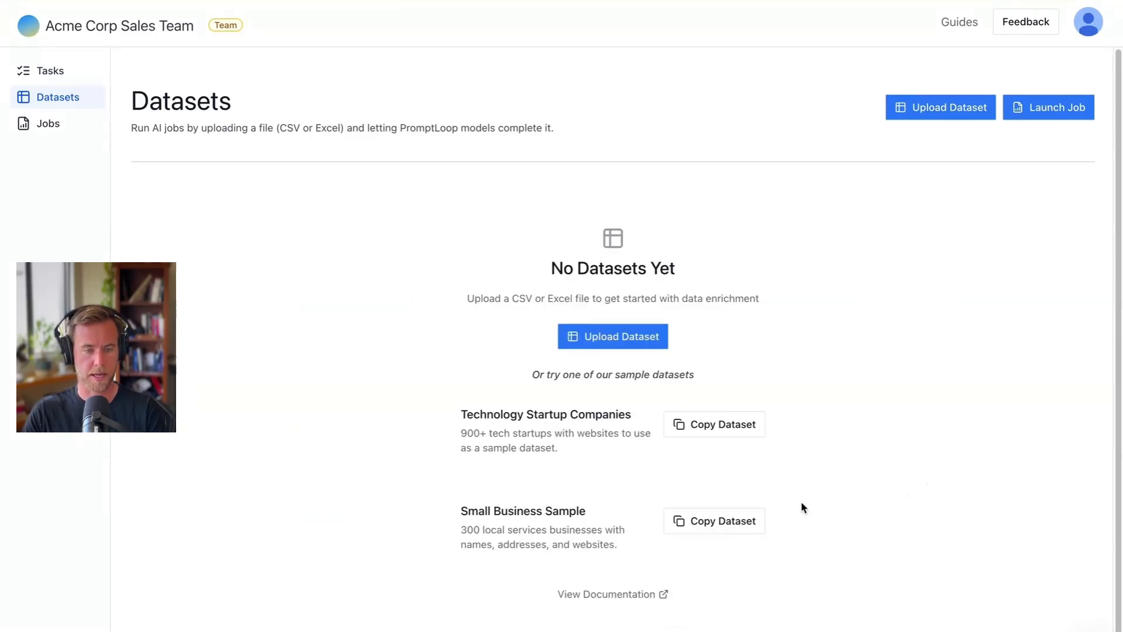
{"action": "left_click", "coordinate": [722, 522]}
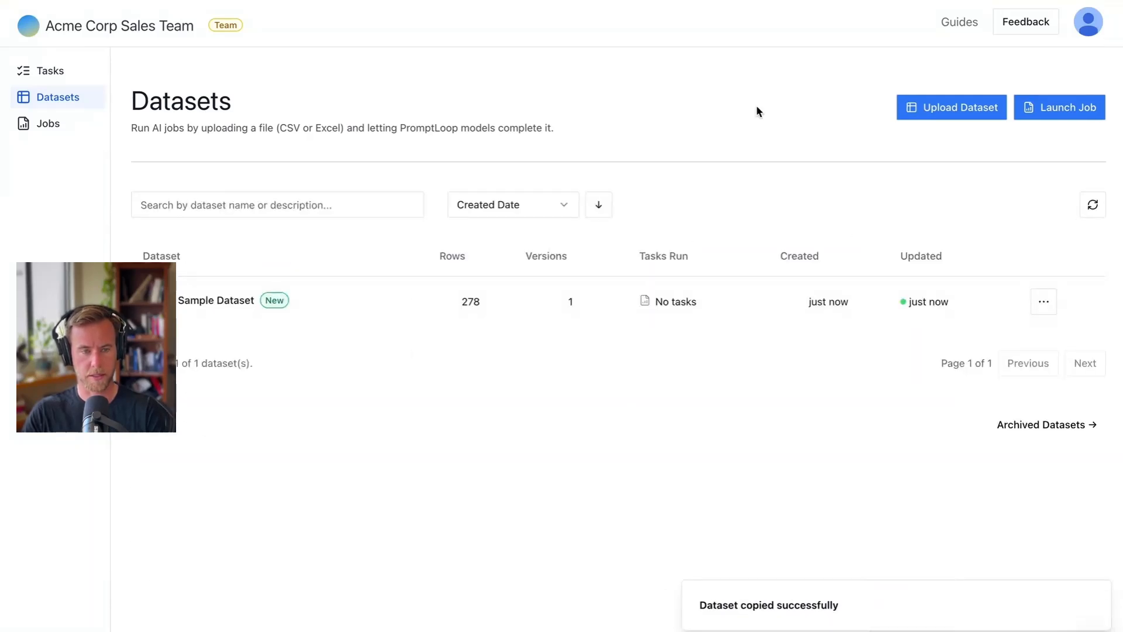
Auto-generate a Quick Gen URL website-crawl task for a cleaning services seller, finding each company's address, career page link, what they sell and remote status
{"action": "left_click", "coordinate": [50, 70]}
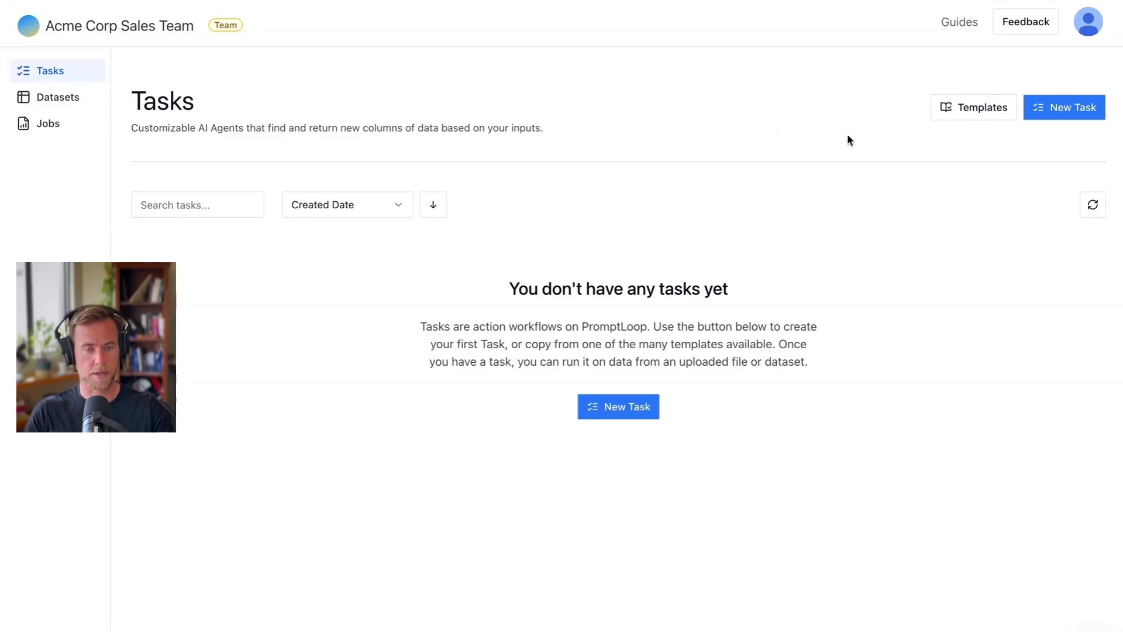
{"action": "left_click", "coordinate": [1062, 108]}
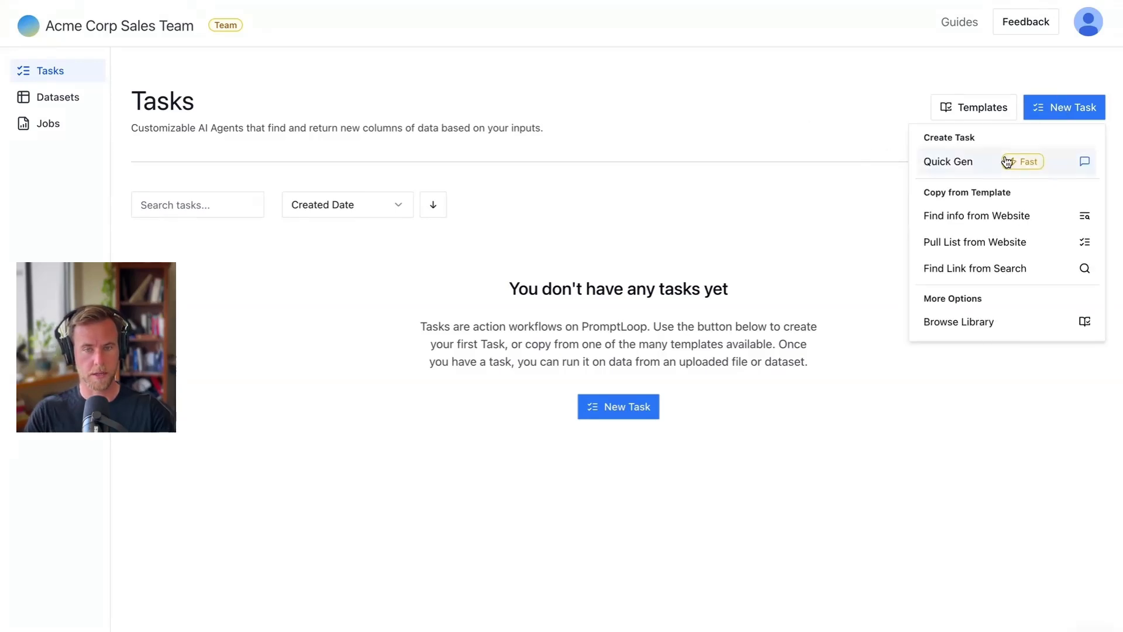
{"action": "left_click", "coordinate": [958, 160]}
{"action": "left_click", "coordinate": [477, 357]}
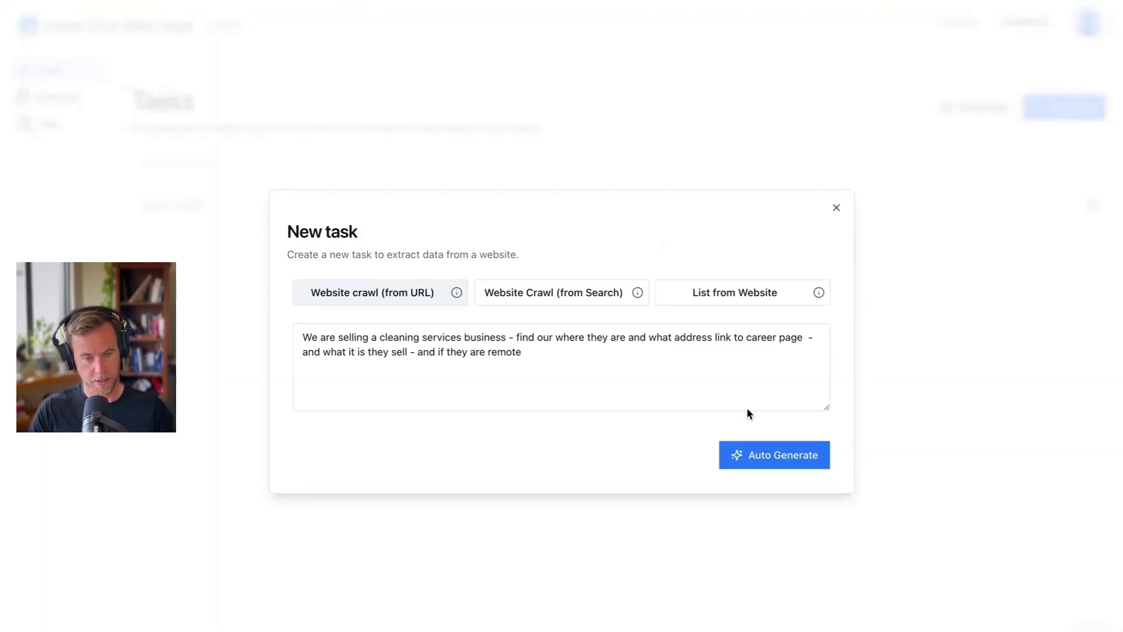
{"action": "left_click", "coordinate": [782, 462]}
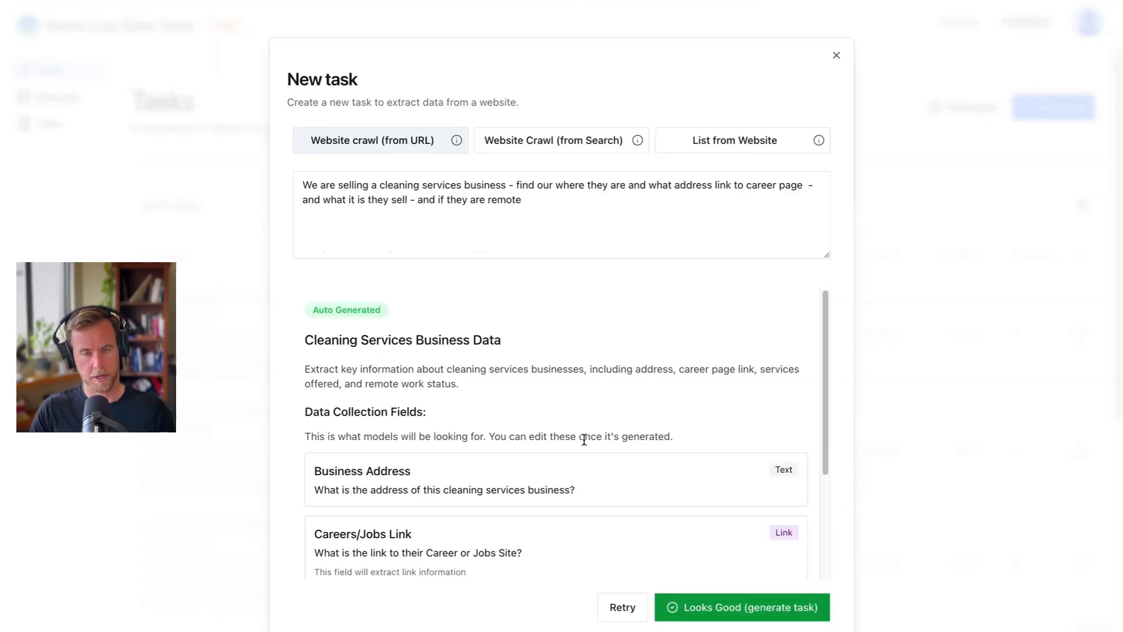
Review and accept the generated Cleaning Services Business Data task, and inspect the Business Address details of its stripe.com test result
{"action": "scroll", "coordinate": [667, 421], "scroll_direction": "down", "scroll_amount": 3}
{"action": "left_click", "coordinate": [742, 607]}
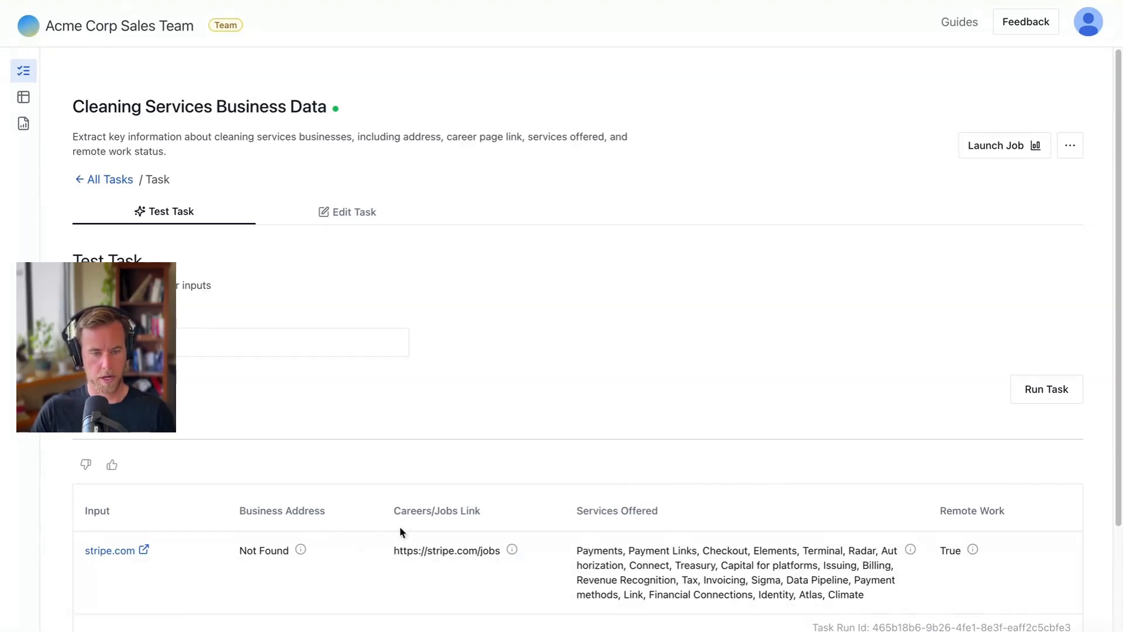
{"action": "left_click", "coordinate": [300, 550]}
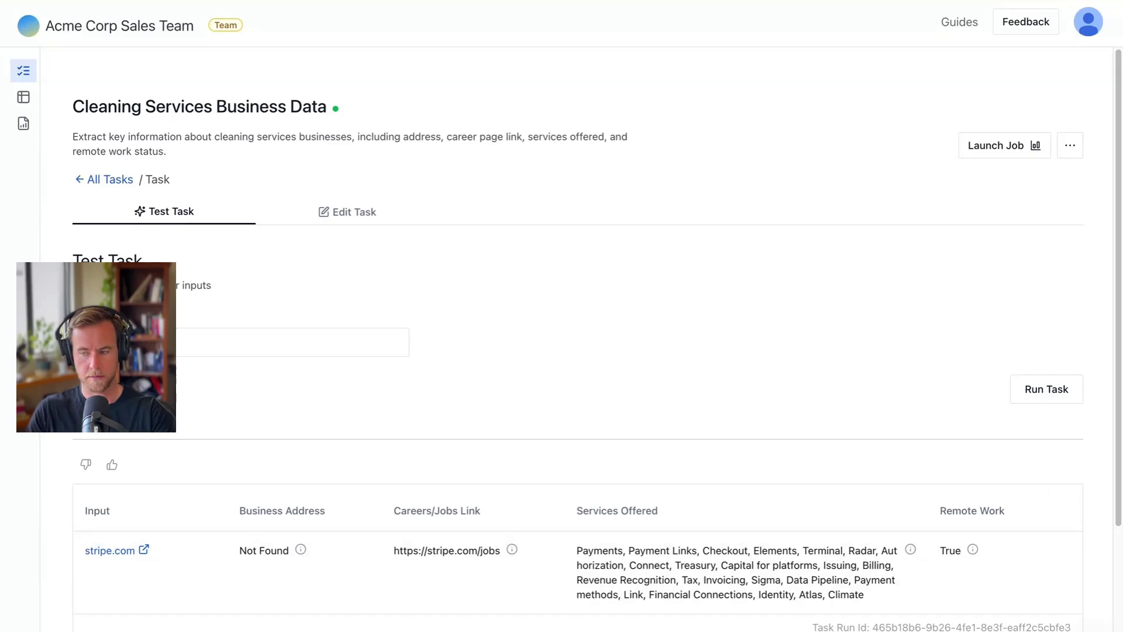
Open the Sample Dataset and look over its company rows
{"action": "left_click", "coordinate": [40, 98]}
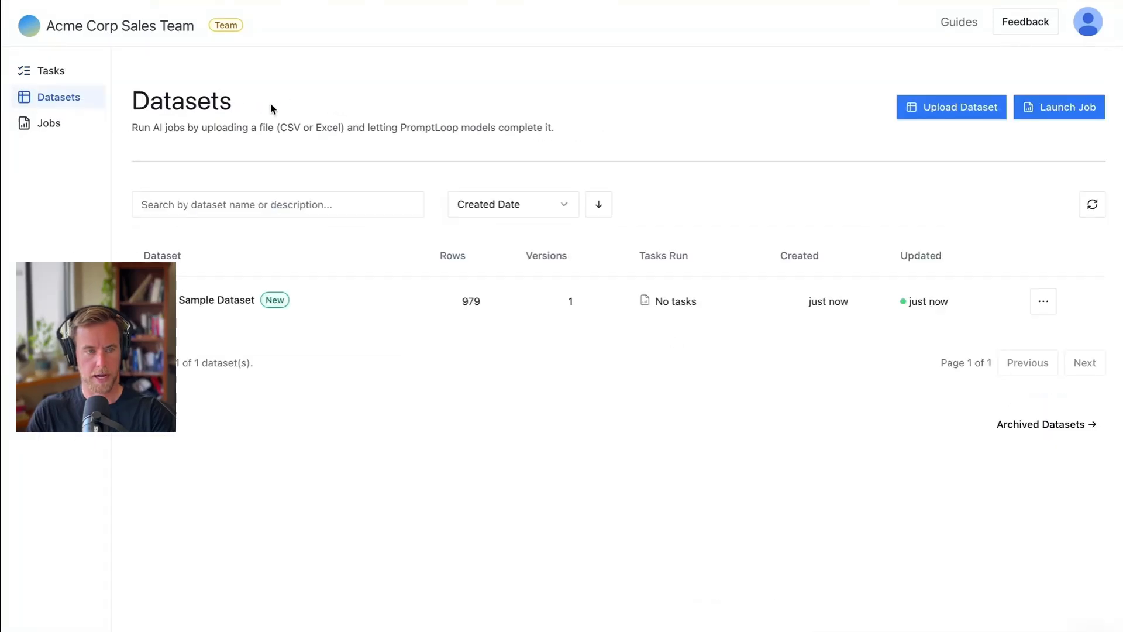
{"action": "left_click", "coordinate": [369, 297]}
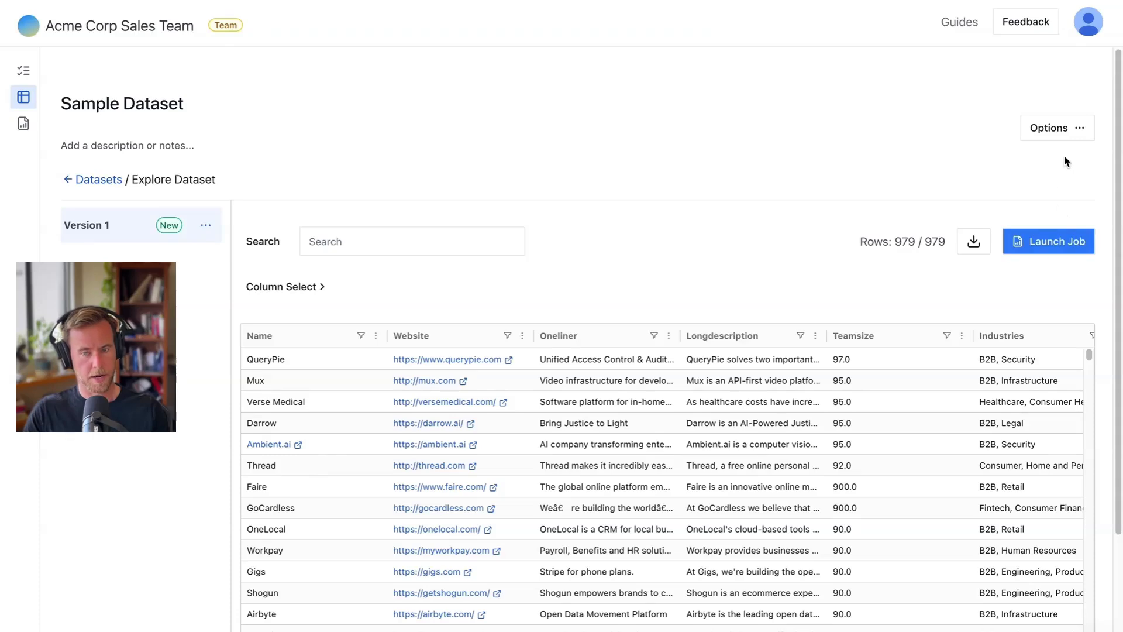
{"action": "scroll", "coordinate": [555, 405], "scroll_direction": "down", "scroll_amount": 20}
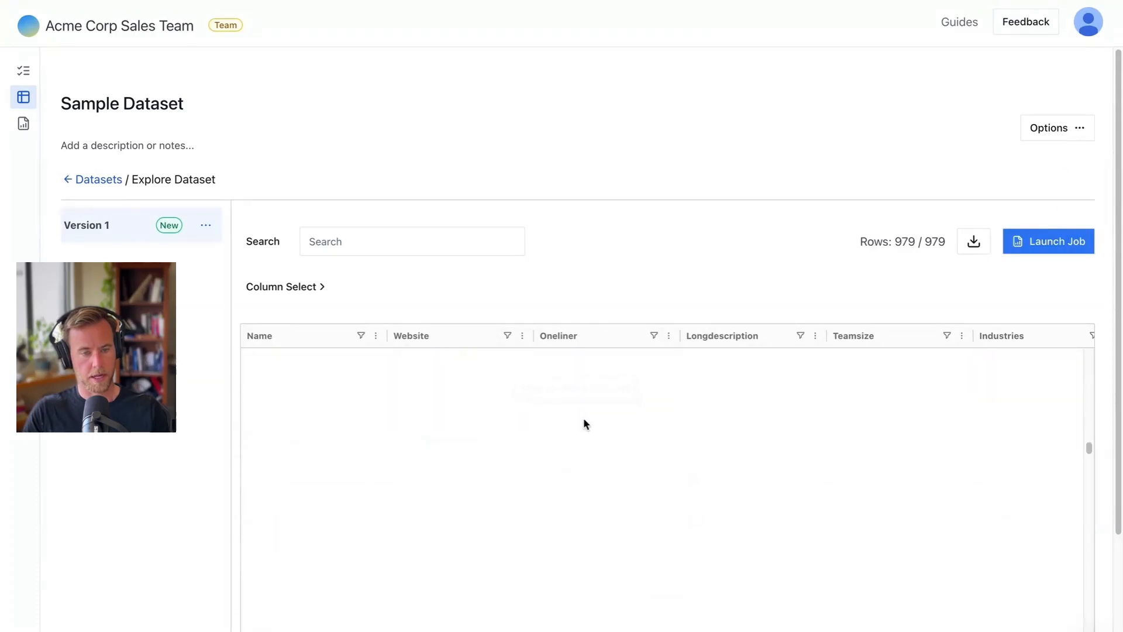
{"action": "scroll", "coordinate": [596, 427], "scroll_direction": "up", "scroll_amount": 20}
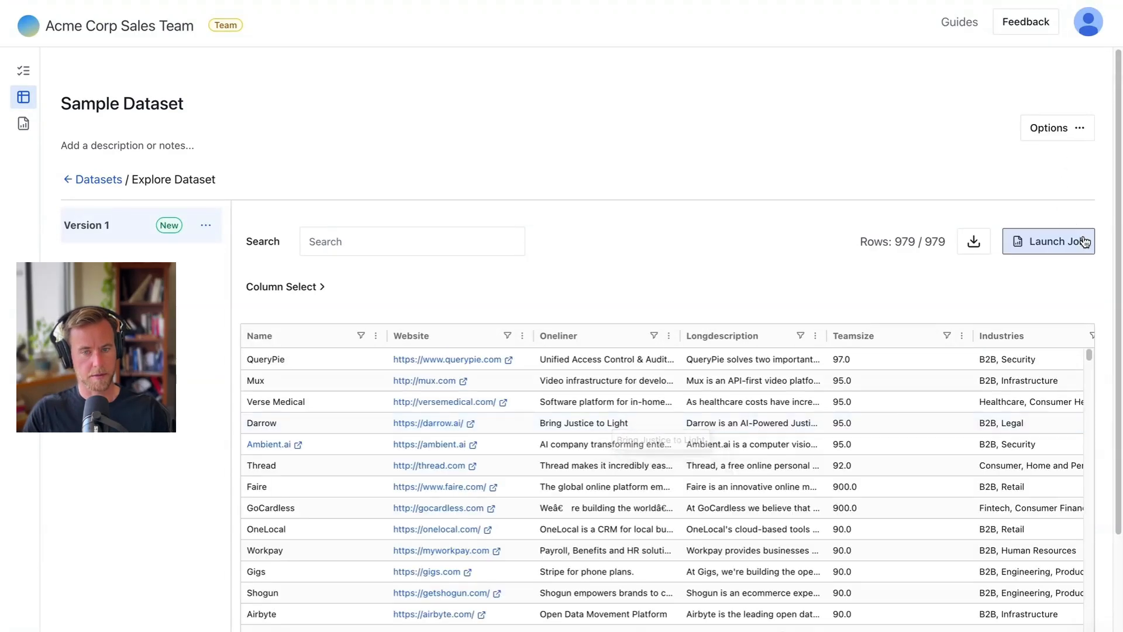
Start a job on the Sample Dataset and select the Cleaning Services Business Data task for it
{"action": "left_click", "coordinate": [1047, 241]}
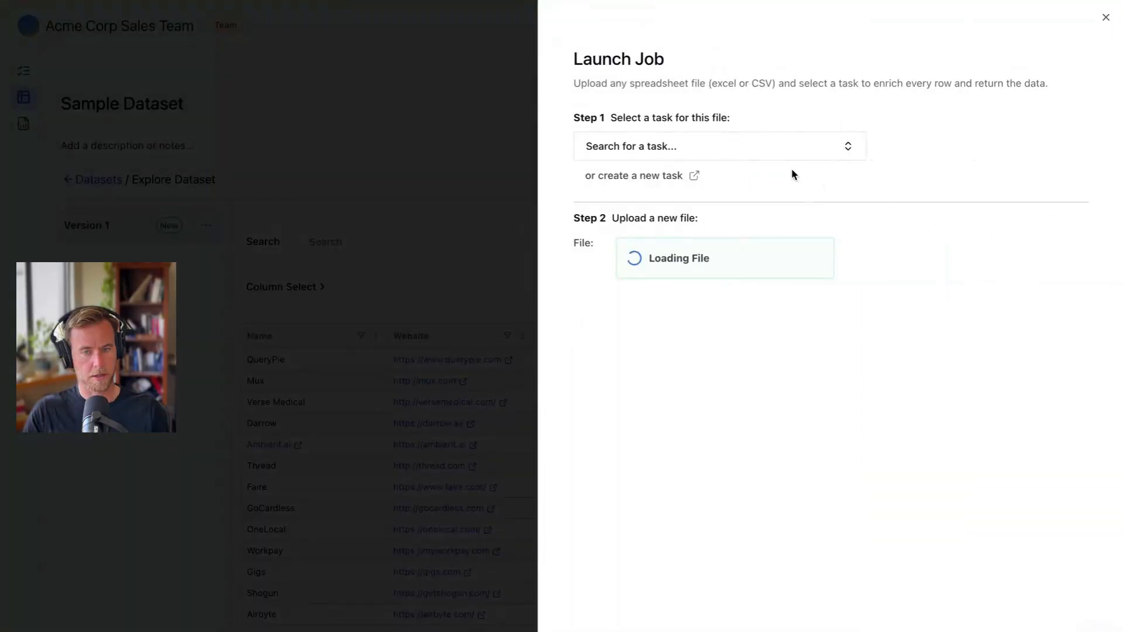
{"action": "left_click", "coordinate": [788, 158]}
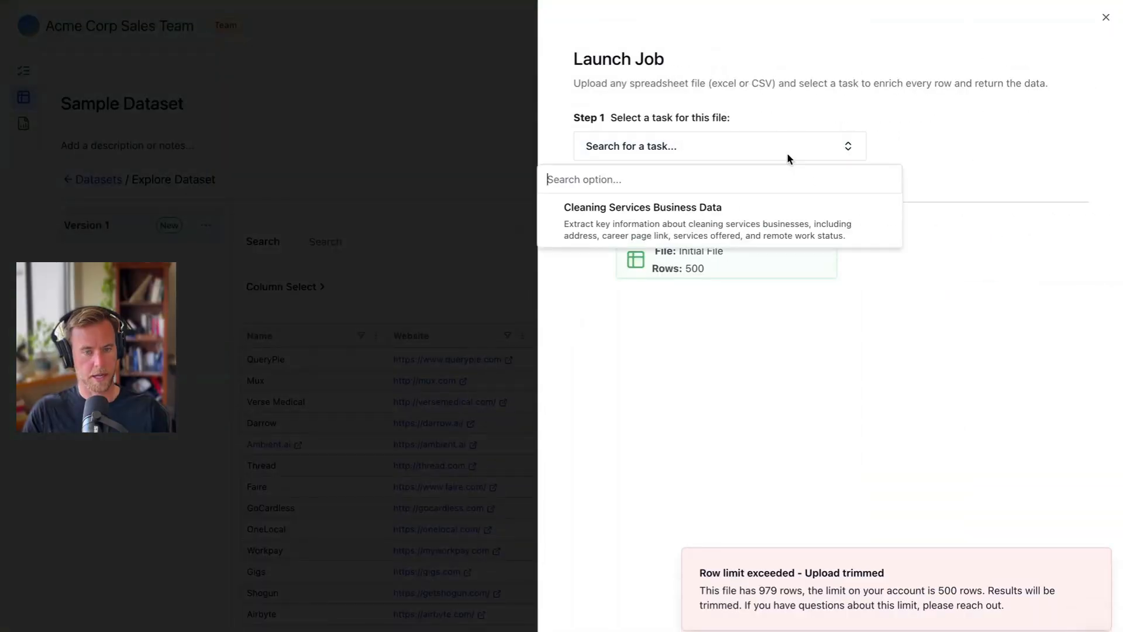
{"action": "left_click", "coordinate": [1093, 560]}
{"action": "left_click", "coordinate": [1093, 565]}
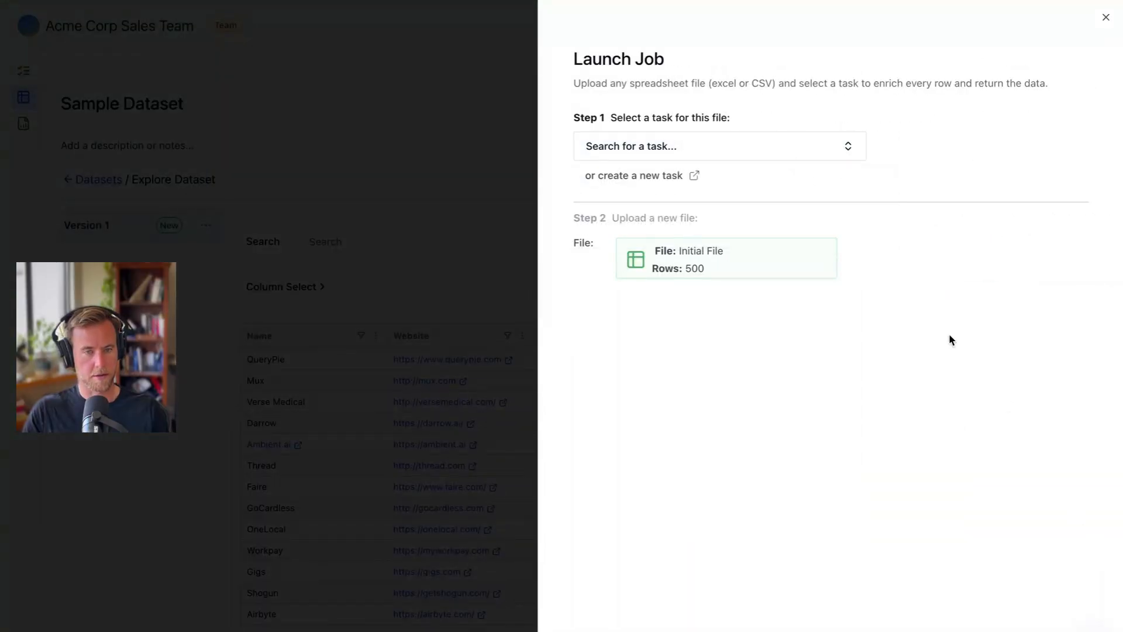
{"action": "left_click", "coordinate": [782, 147]}
{"action": "left_click", "coordinate": [780, 218]}
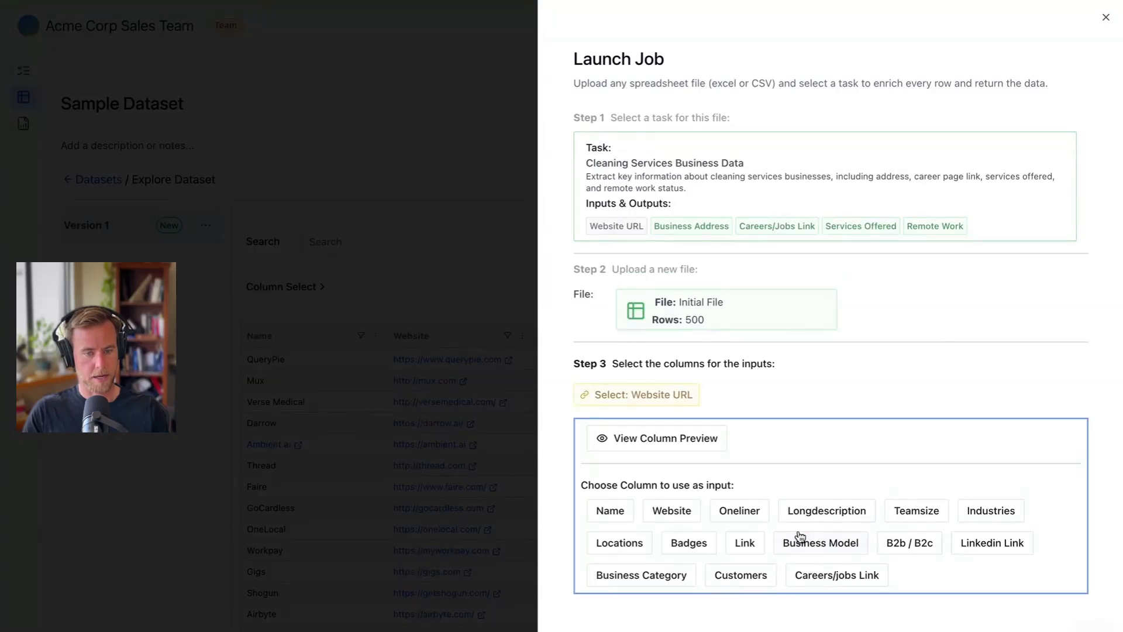
Preview the dataset columns and use the Website column as the job's Website URL input
{"action": "left_click", "coordinate": [667, 439]}
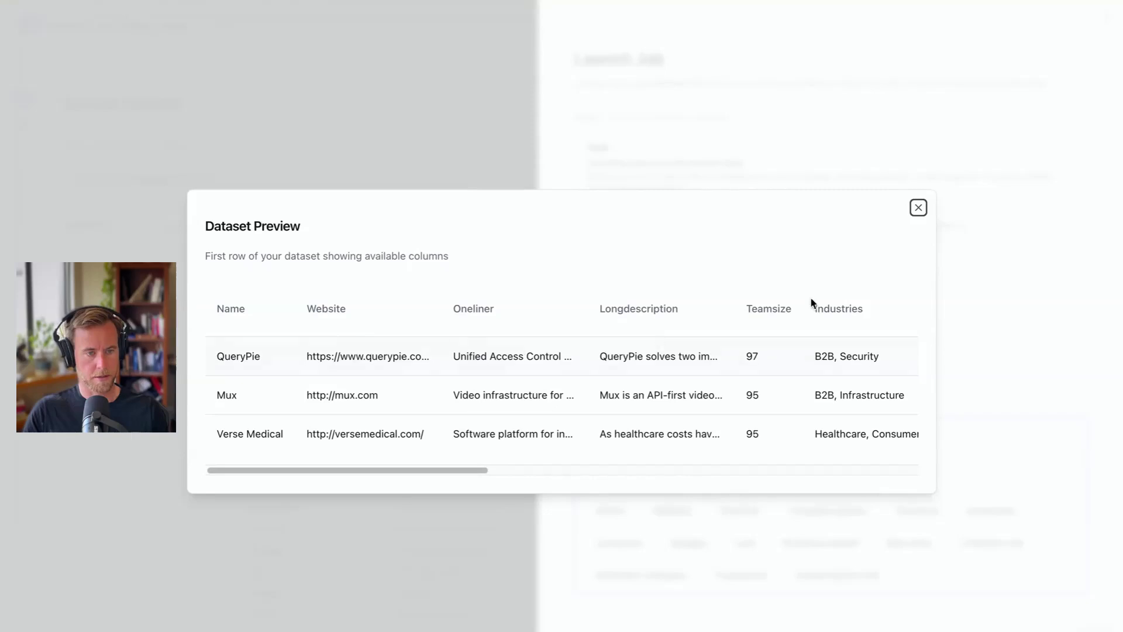
{"action": "left_click", "coordinate": [918, 207]}
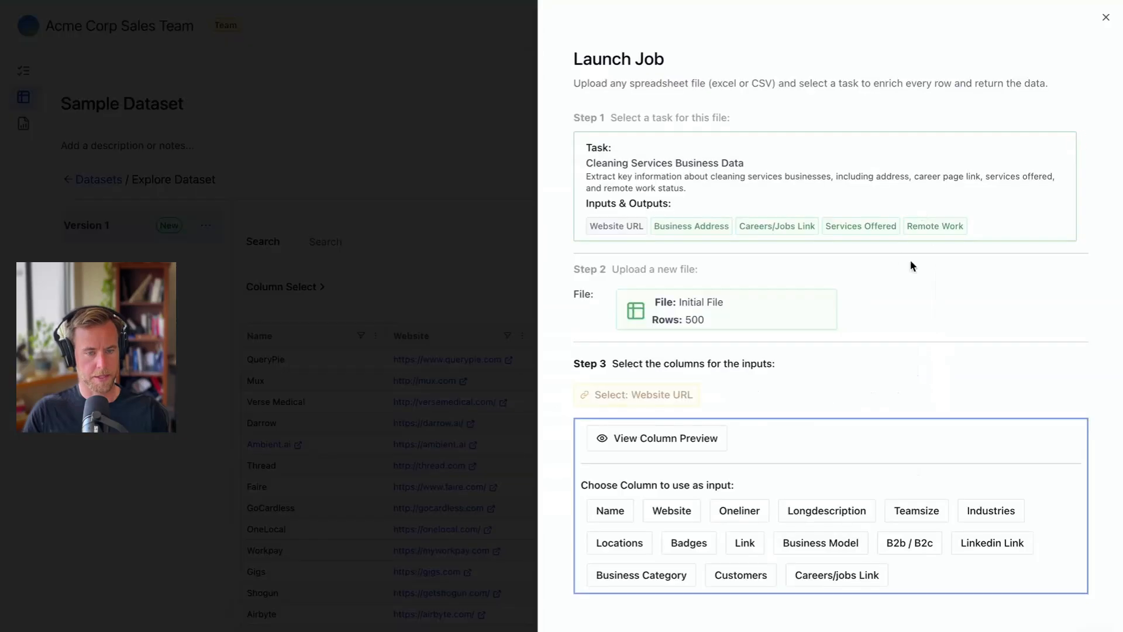
{"action": "left_click", "coordinate": [671, 513]}
Limit the job to a random subset of 30 rows and submit it
{"action": "left_click", "coordinate": [589, 482]}
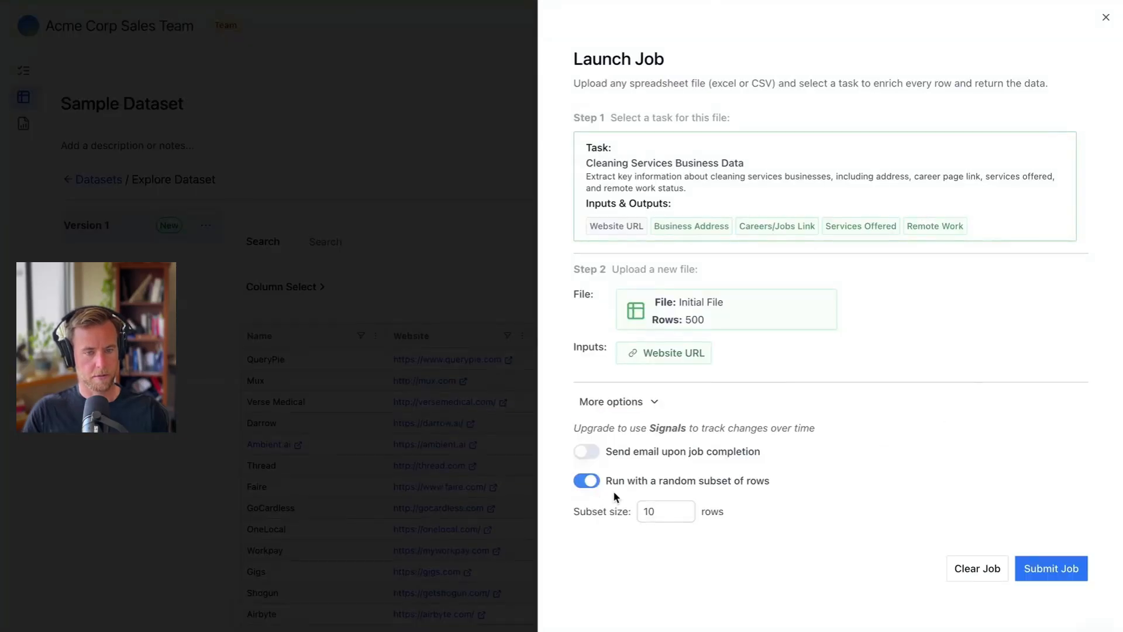
{"action": "left_click", "coordinate": [607, 512]}
{"action": "type", "text": "00"}
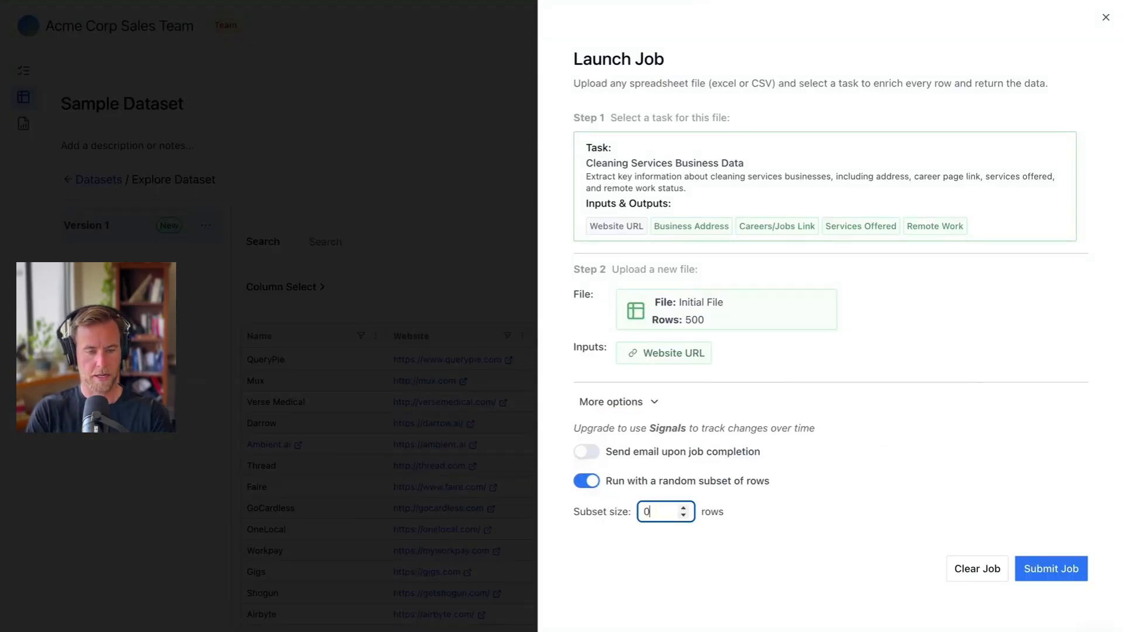
{"action": "key", "text": "BackSpace"}
{"action": "type", "text": "30"}
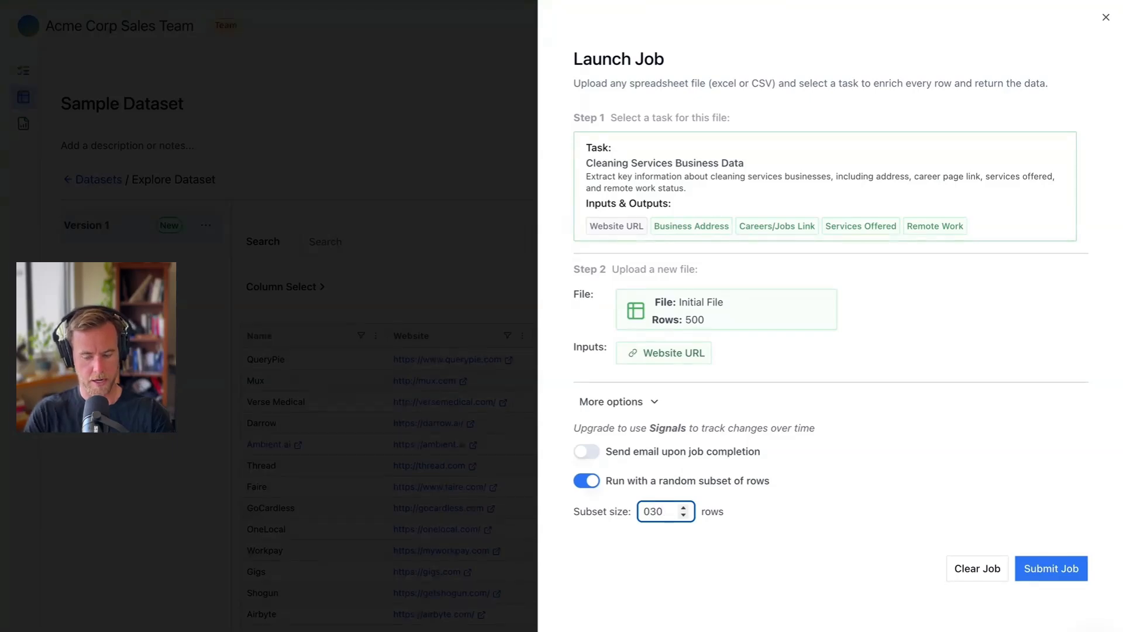
{"action": "key", "text": "BackSpace"}
{"action": "left_click", "coordinate": [1052, 568]}
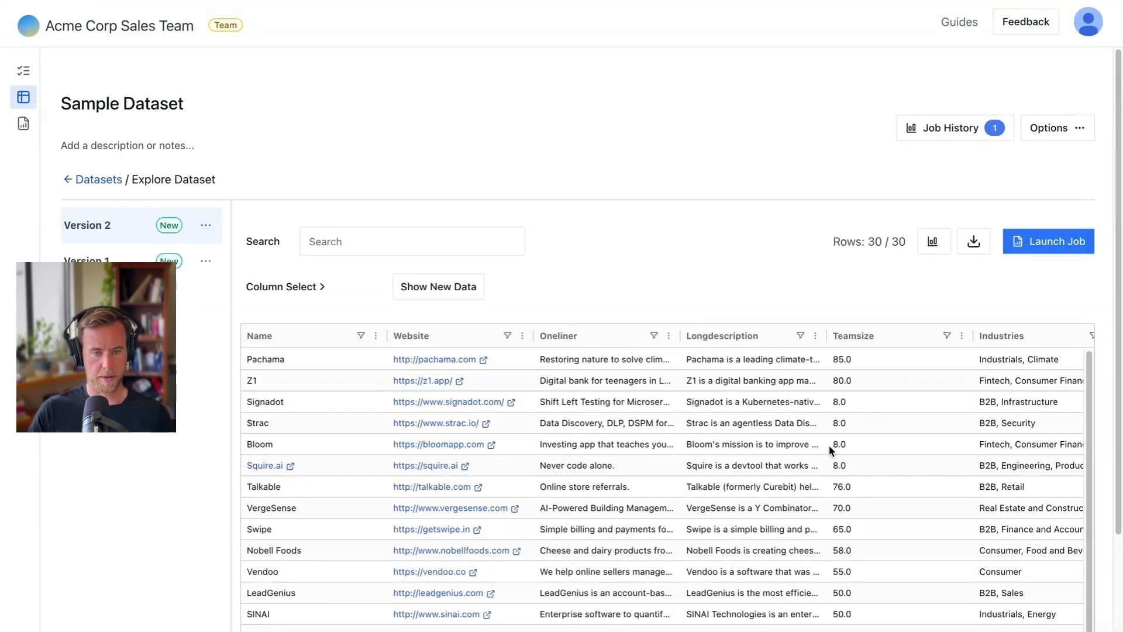
Review the enriched Version 2 rows, sorting them by Services Offered, Remote Work, and Careers/jobs Link in descending order
{"action": "scroll", "coordinate": [834, 450], "scroll_direction": "down", "scroll_amount": 3}
{"action": "scroll", "coordinate": [837, 463], "scroll_direction": "up", "scroll_amount": 1}
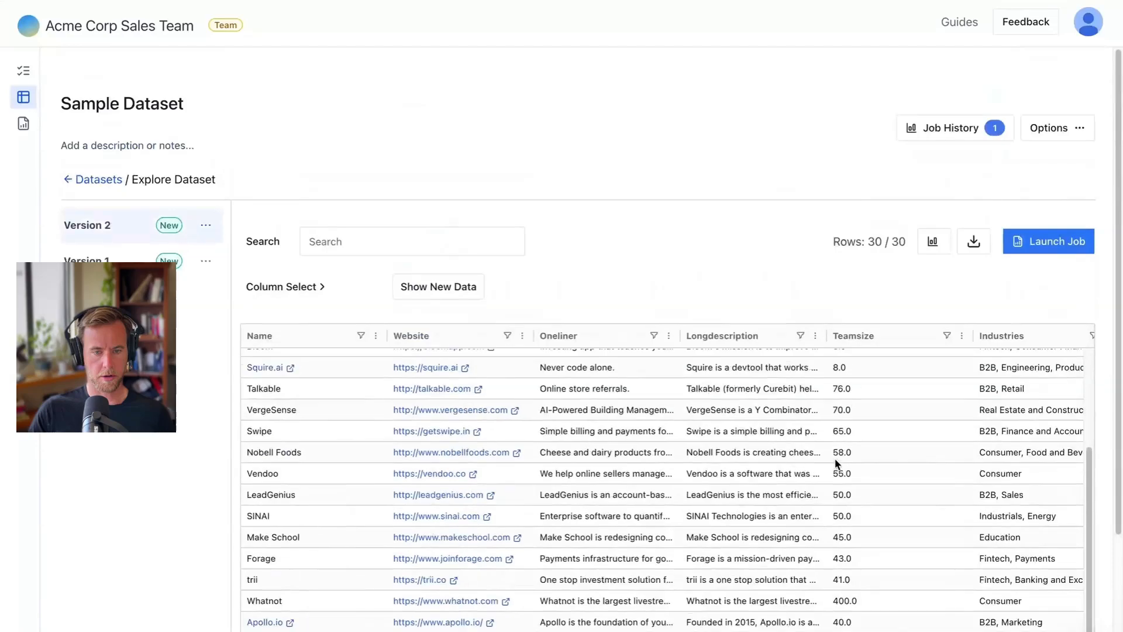
{"action": "scroll", "coordinate": [836, 462], "scroll_direction": "up", "scroll_amount": 3}
{"action": "scroll", "coordinate": [810, 455], "scroll_direction": "right", "scroll_amount": 5}
{"action": "scroll", "coordinate": [812, 459], "scroll_direction": "left", "scroll_amount": 5}
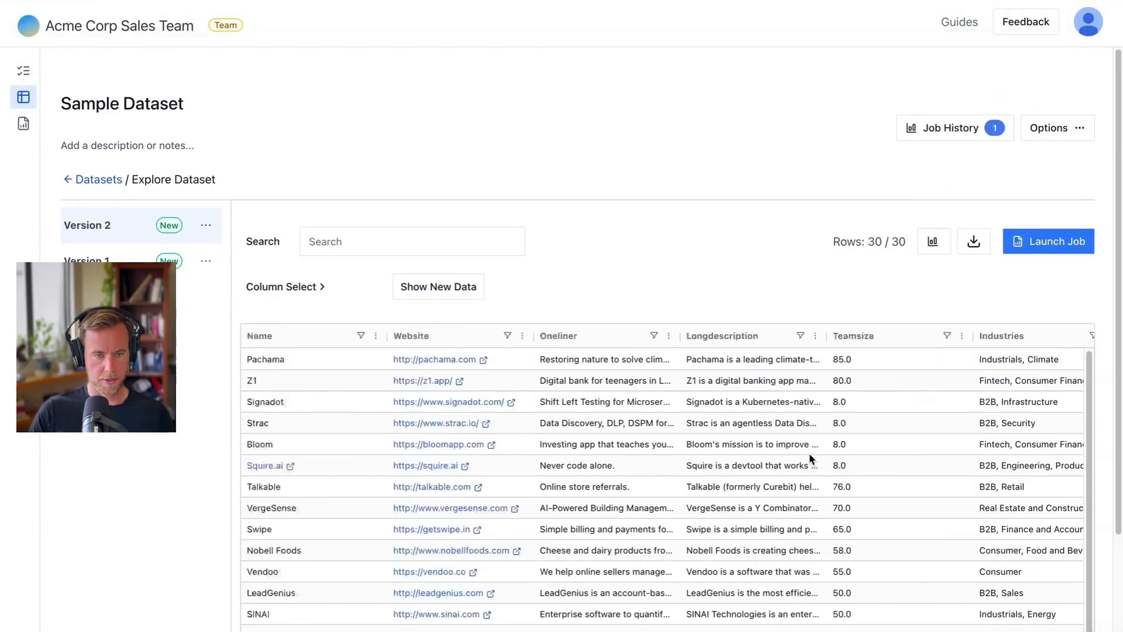
{"action": "scroll", "coordinate": [810, 456], "scroll_direction": "right", "scroll_amount": 10}
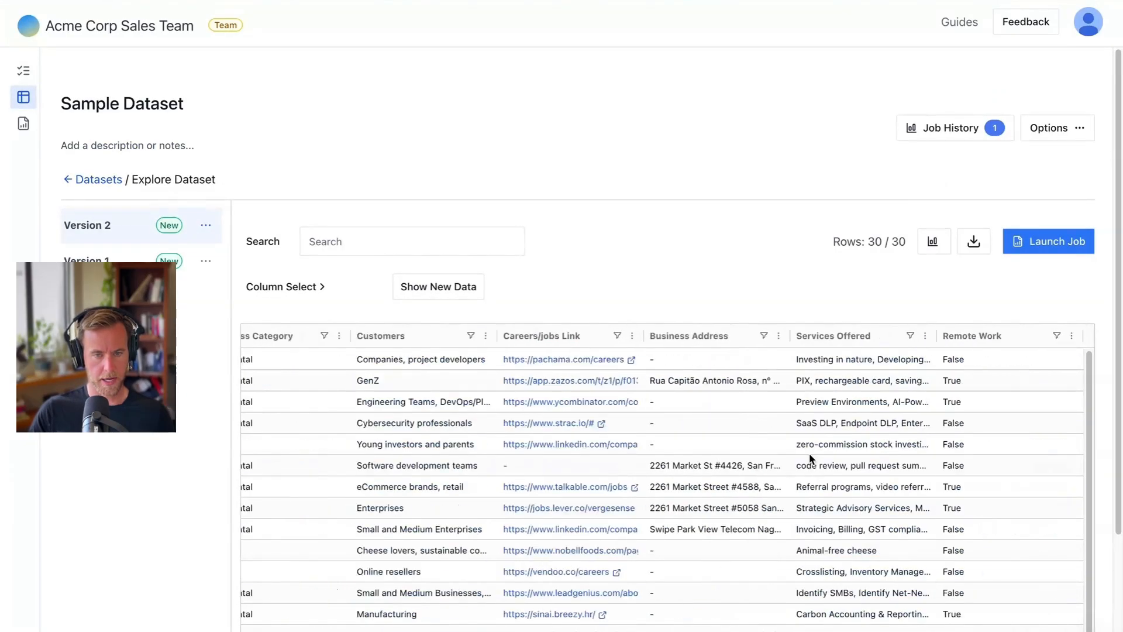
{"action": "left_click", "coordinate": [853, 337]}
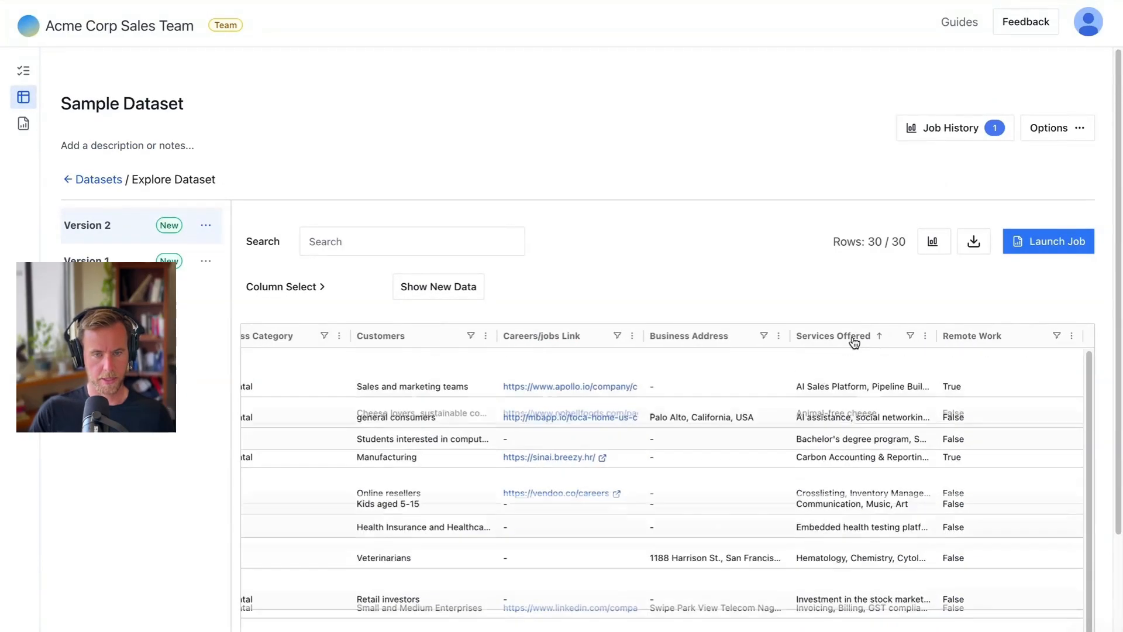
{"action": "left_click", "coordinate": [853, 339]}
{"action": "left_click", "coordinate": [990, 339]}
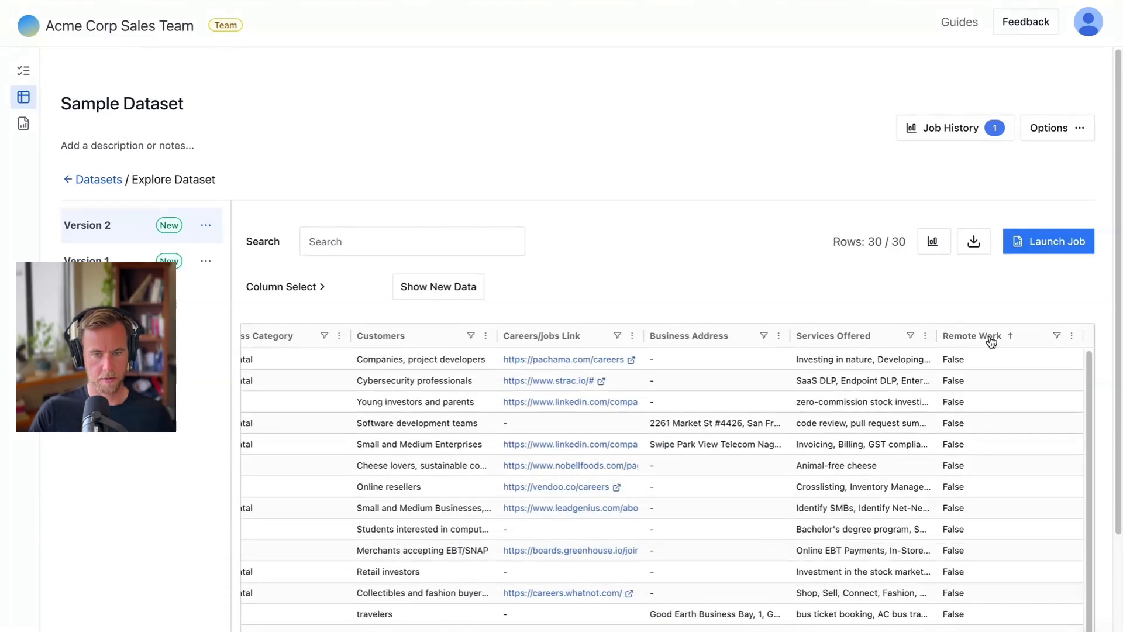
{"action": "left_click", "coordinate": [543, 337]}
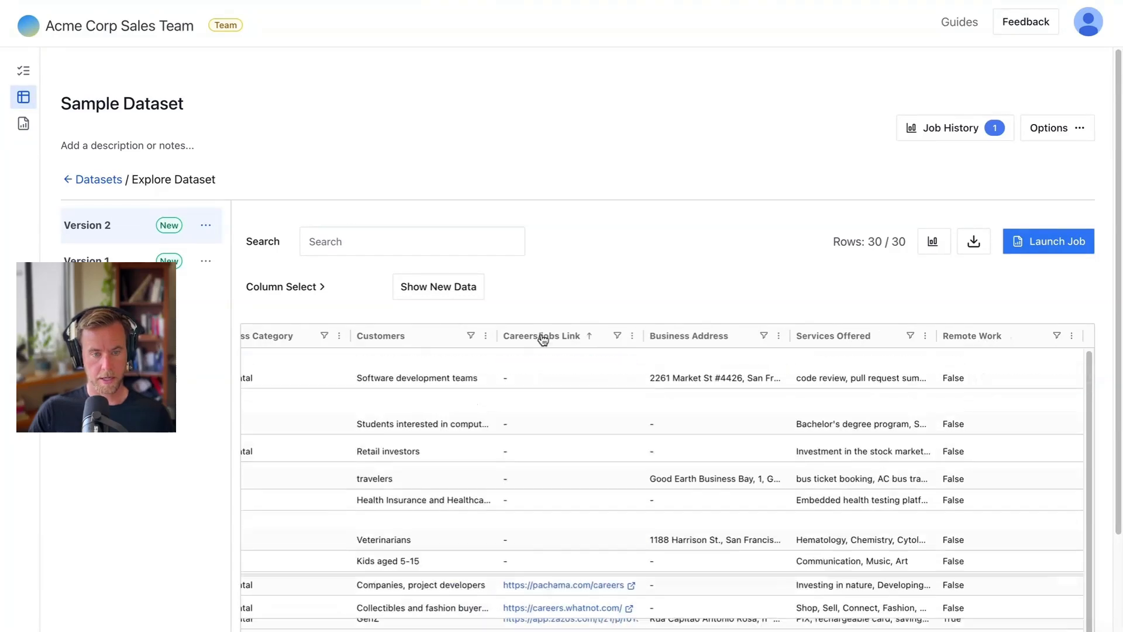
{"action": "left_click", "coordinate": [543, 338]}
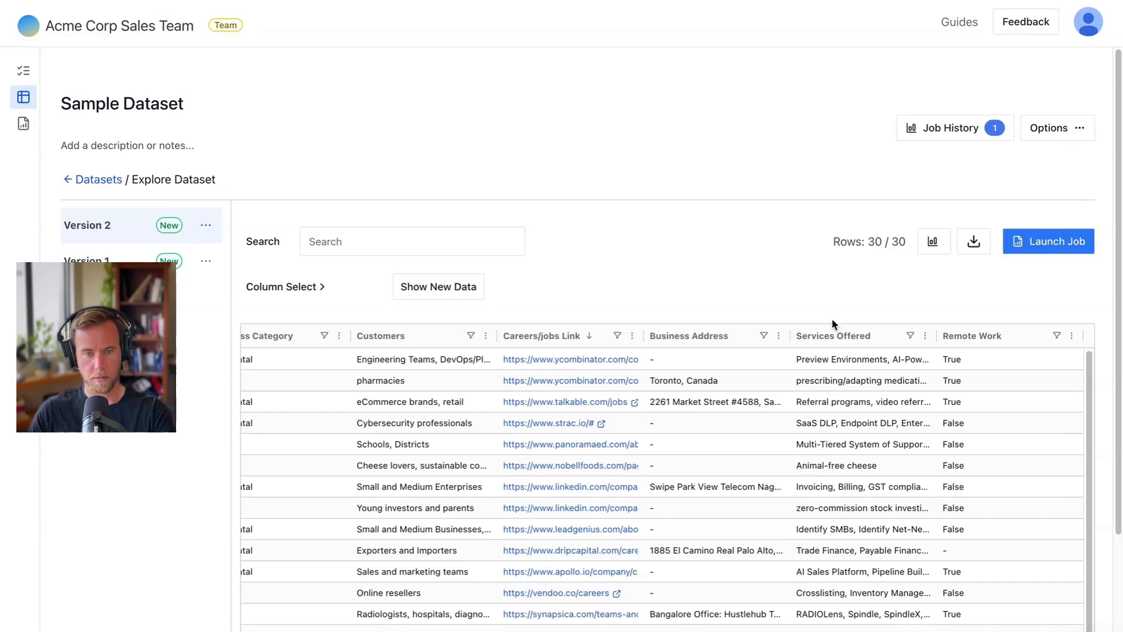
Start an Instant Gen Column with name, locations, business address and services offered as its input columns
{"action": "left_click", "coordinate": [1063, 134]}
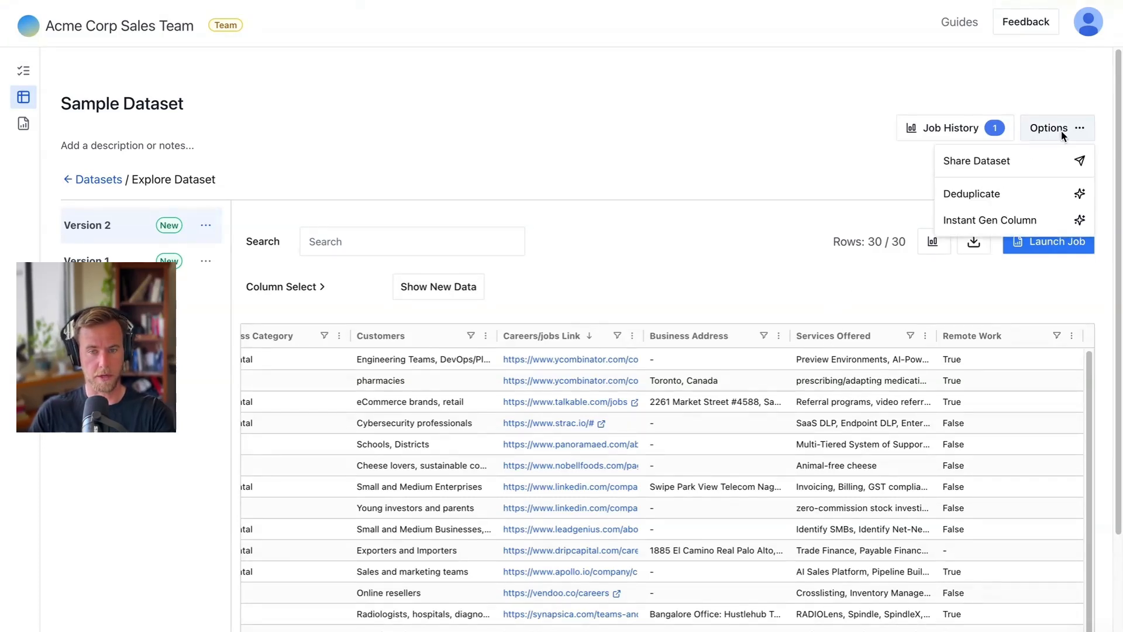
{"action": "left_click", "coordinate": [1033, 220]}
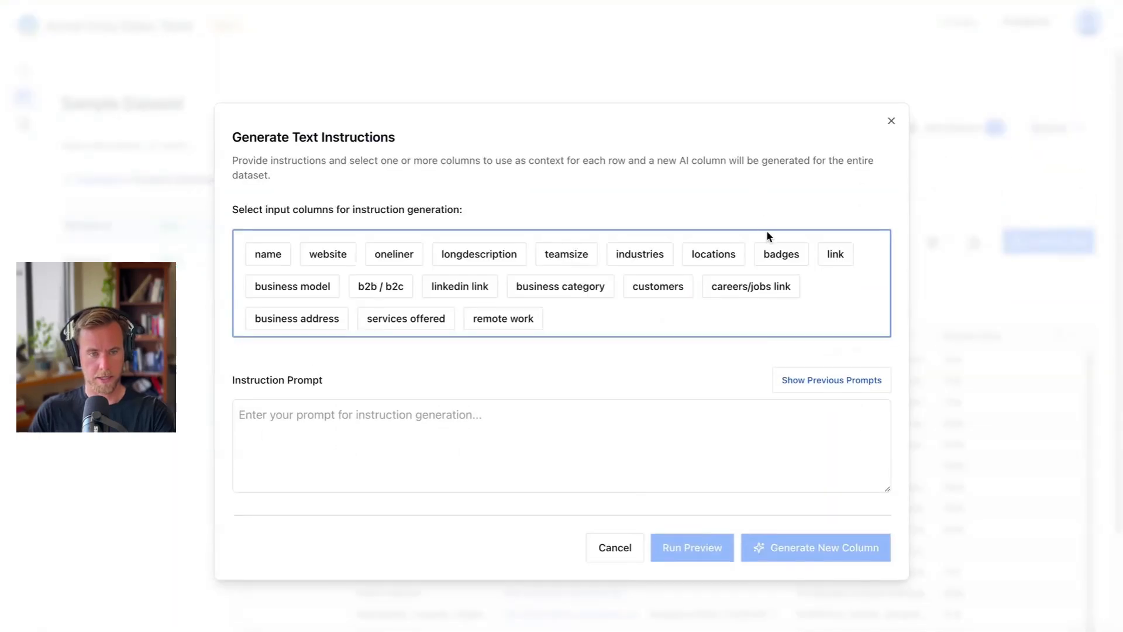
{"action": "left_click", "coordinate": [372, 320]}
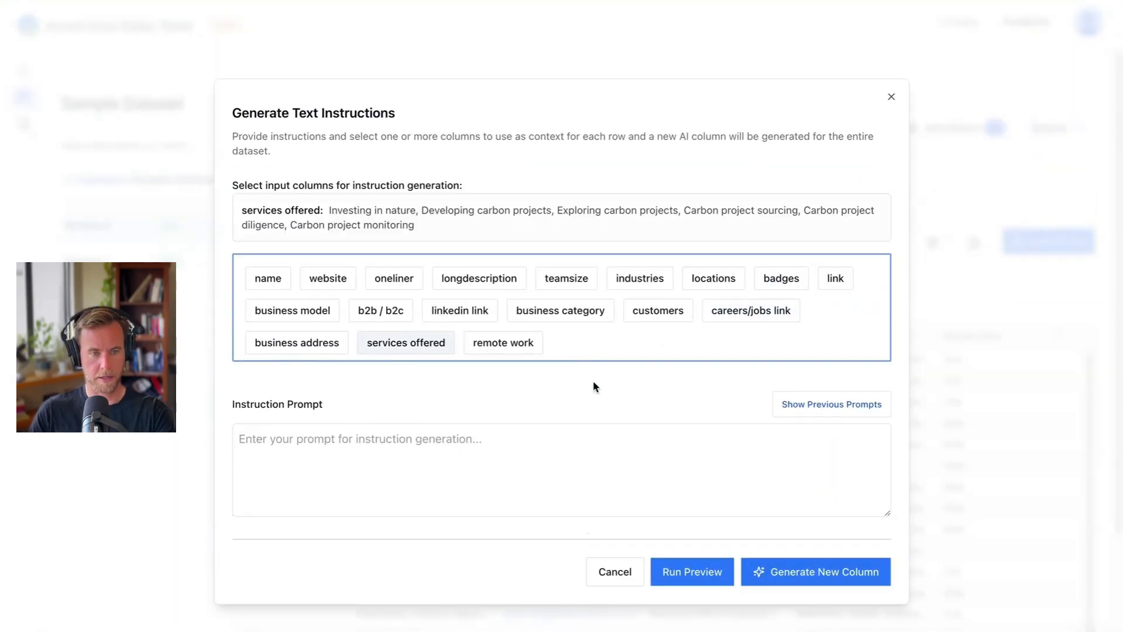
{"action": "left_click", "coordinate": [265, 279]}
Write an instruction prompt for a "4-6 world informal intro" offering a twice weekly clean, customized with what the company is building and where it is based
{"action": "left_click", "coordinate": [543, 453]}
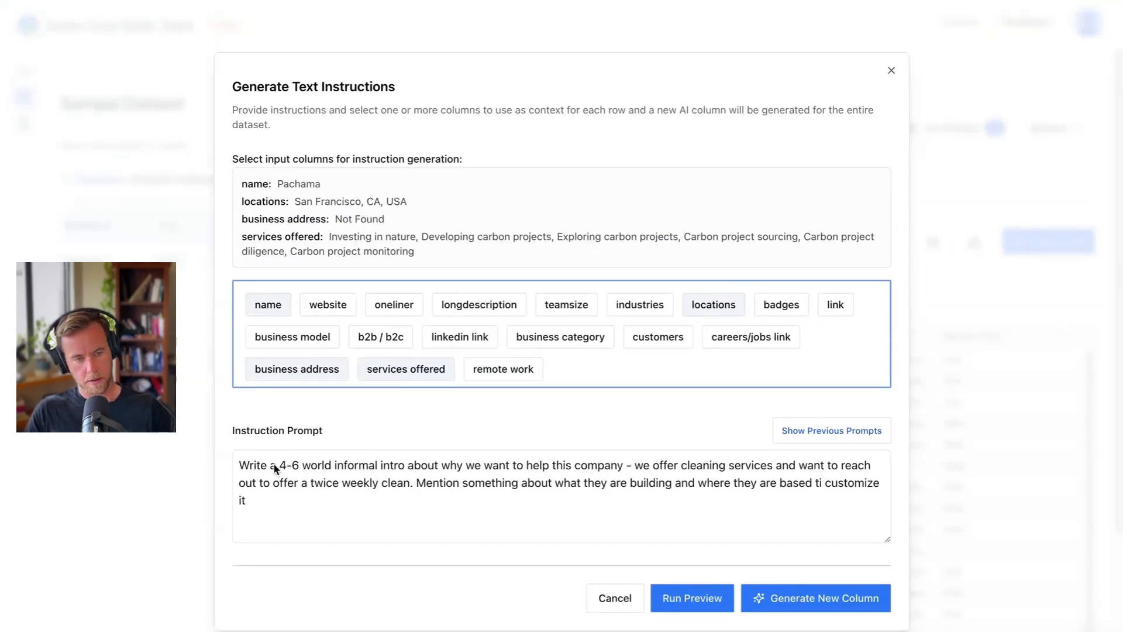
{"action": "left_click_drag", "start_coordinate": [278, 465], "coordinate": [334, 465]}
{"action": "left_click", "coordinate": [384, 465]}
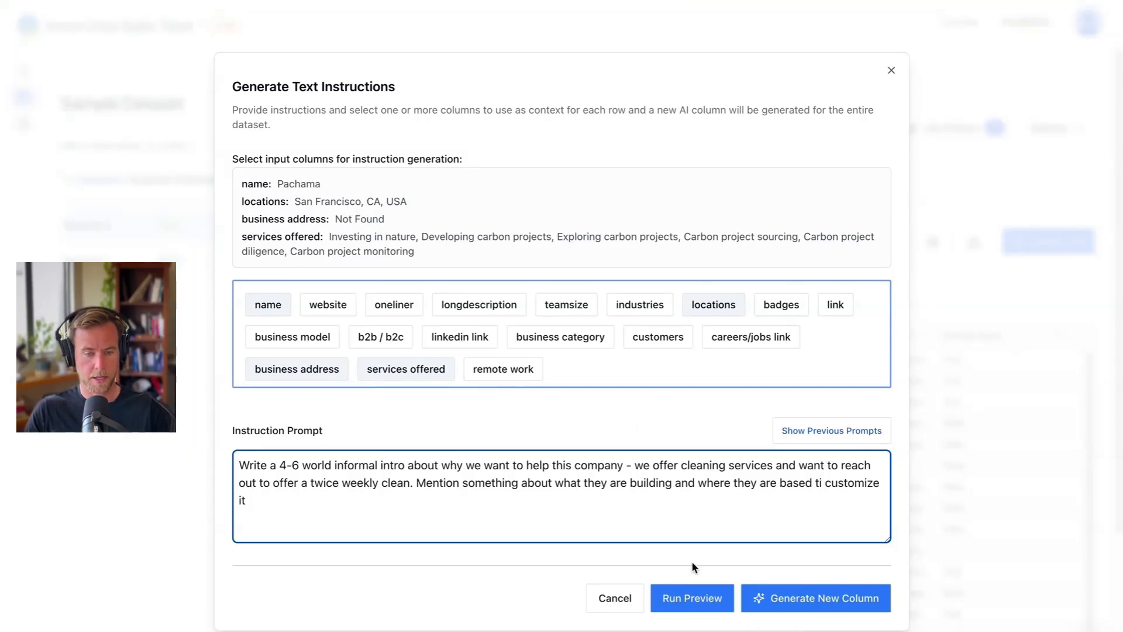
Run a preview of the instruction prompt and read through the AI output for the three sample rows
{"action": "left_click", "coordinate": [695, 591]}
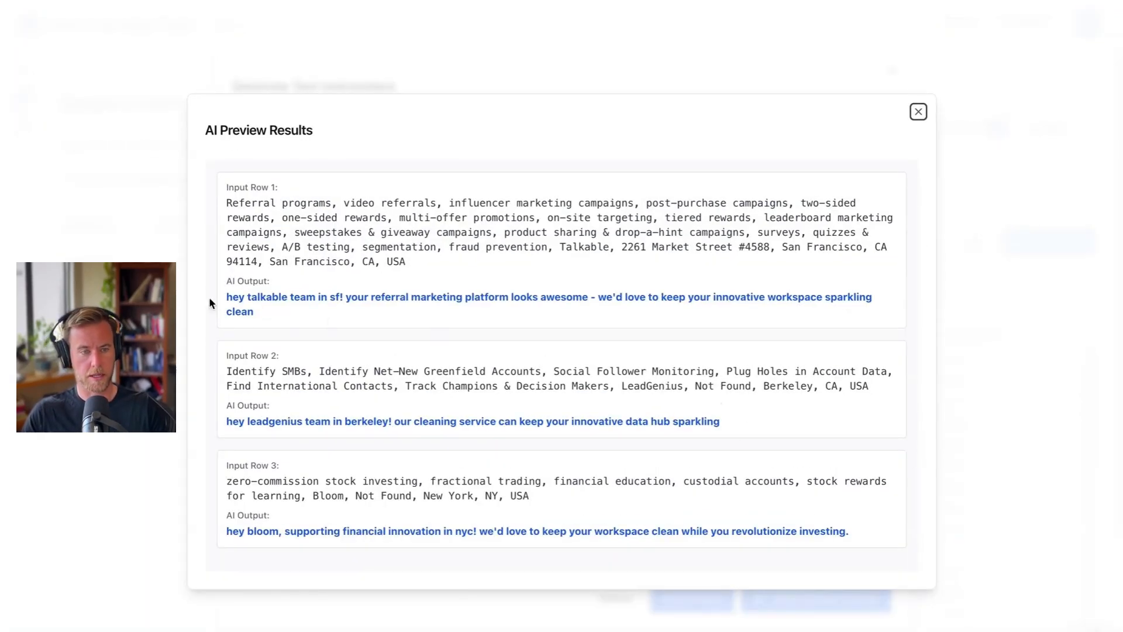
{"action": "left_click_drag", "start_coordinate": [221, 297], "coordinate": [261, 316]}
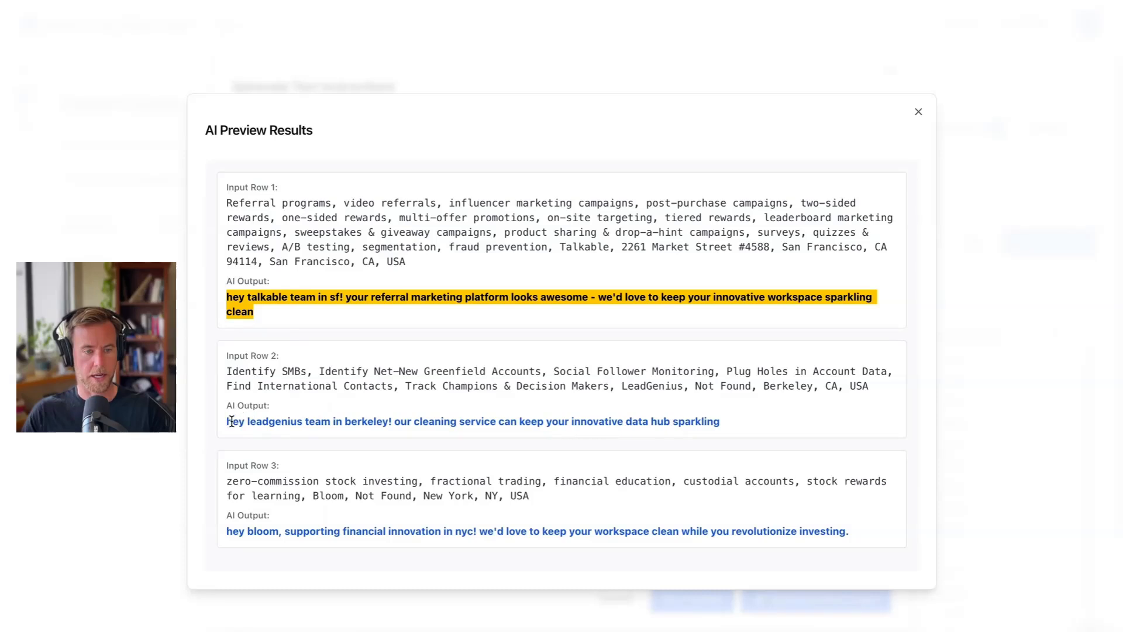
{"action": "left_click_drag", "start_coordinate": [232, 421], "coordinate": [738, 431]}
{"action": "left_click_drag", "start_coordinate": [224, 531], "coordinate": [831, 530]}
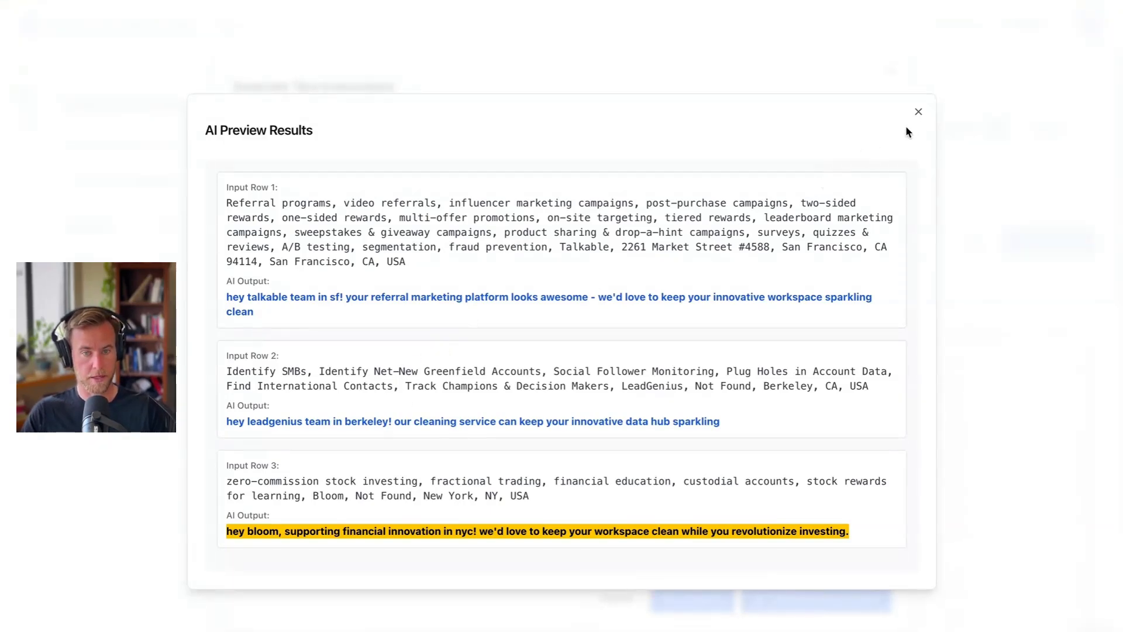
{"action": "left_click", "coordinate": [919, 112]}
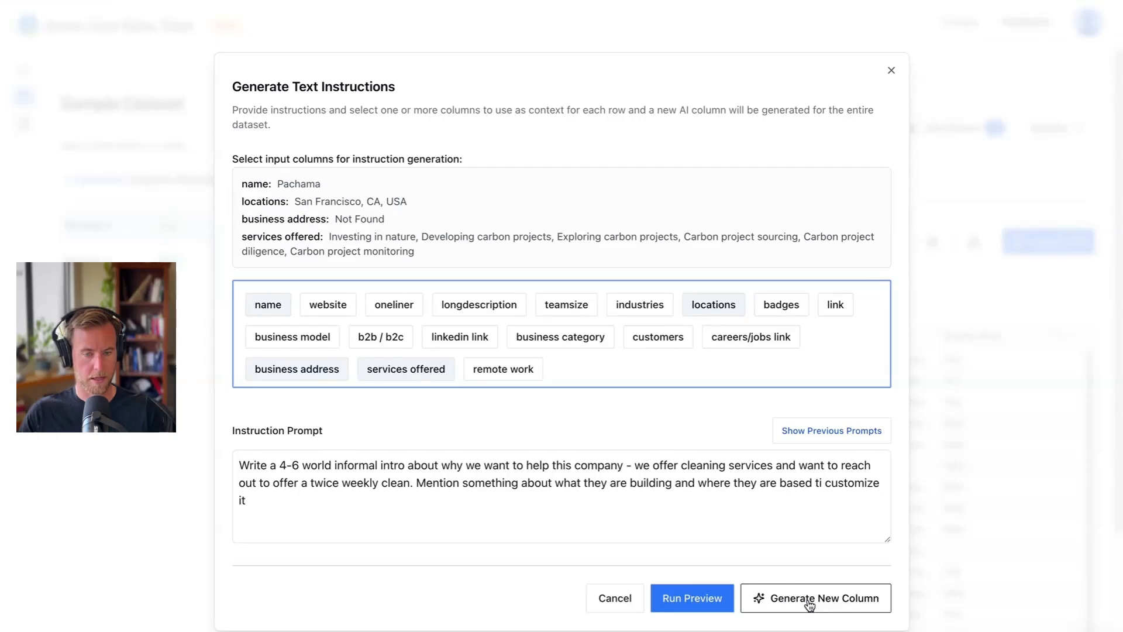
Generate the new intro column for the dataset and check the table's last columns for it
{"action": "left_click", "coordinate": [809, 603]}
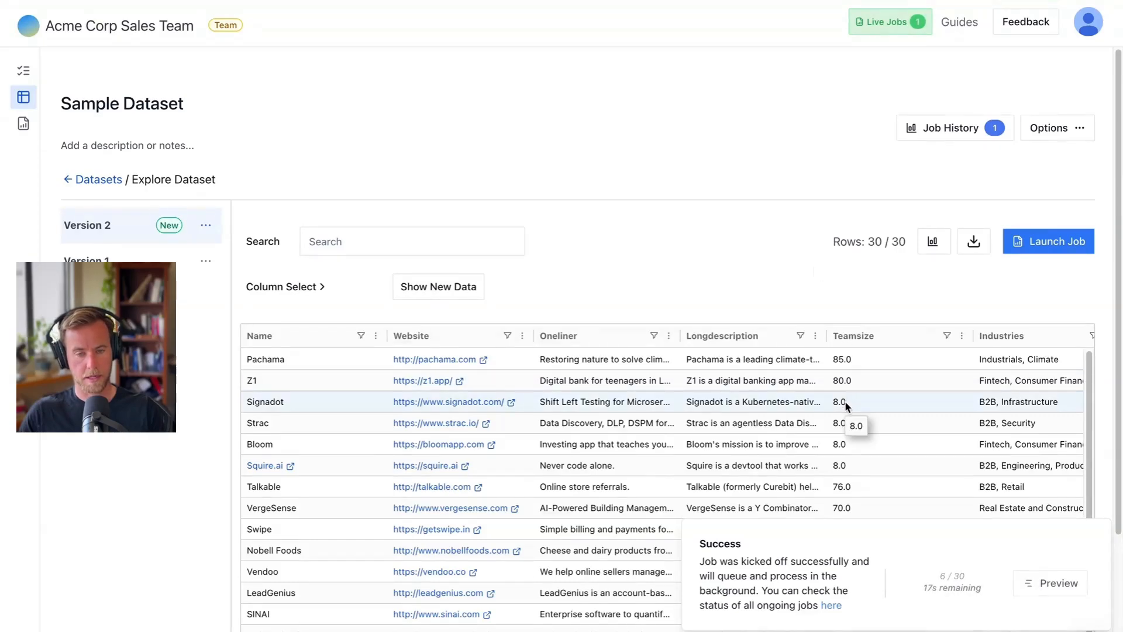
{"action": "scroll", "coordinate": [847, 406], "scroll_direction": "right", "scroll_amount": 10}
{"action": "scroll", "coordinate": [846, 407], "scroll_direction": "right", "scroll_amount": 5}
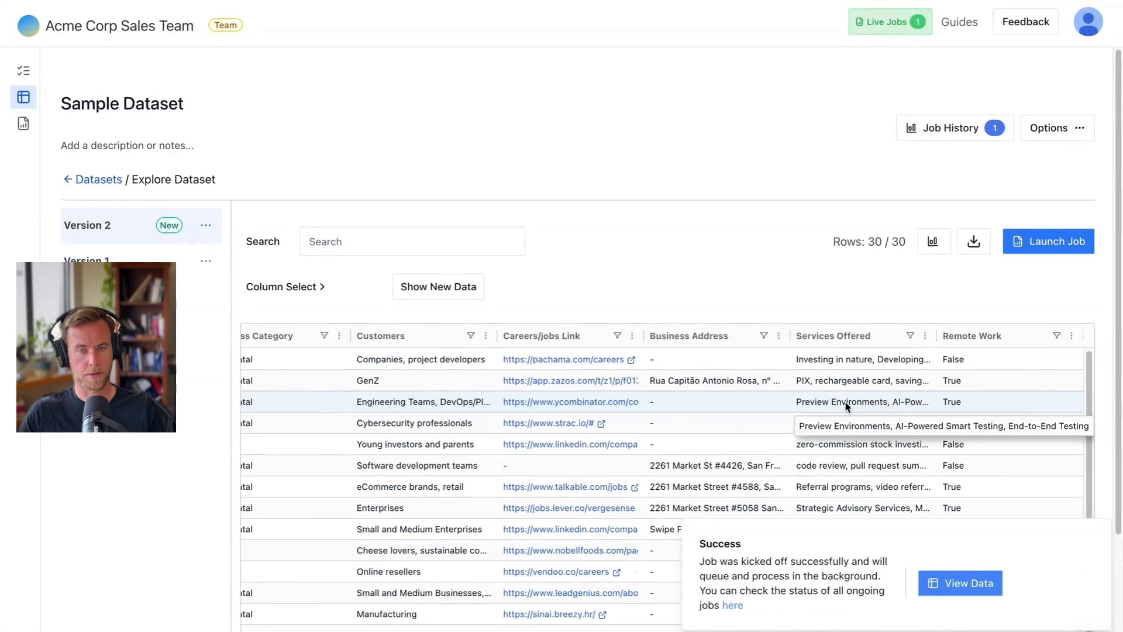